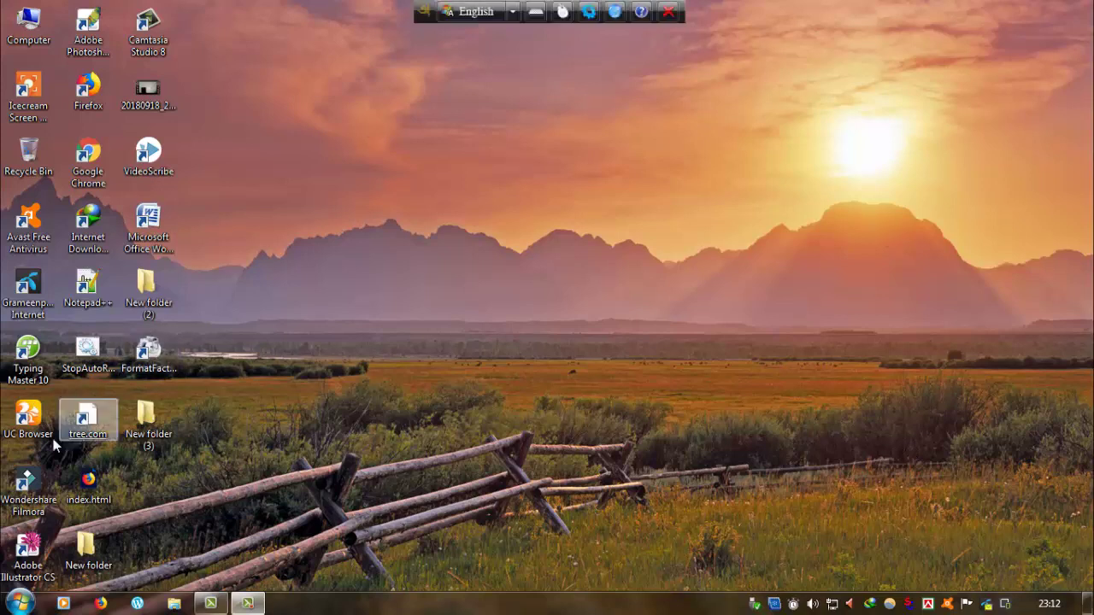
# Step: Open UC Browser and go to renderforest.com
pyautogui.doubleClick(28, 417)
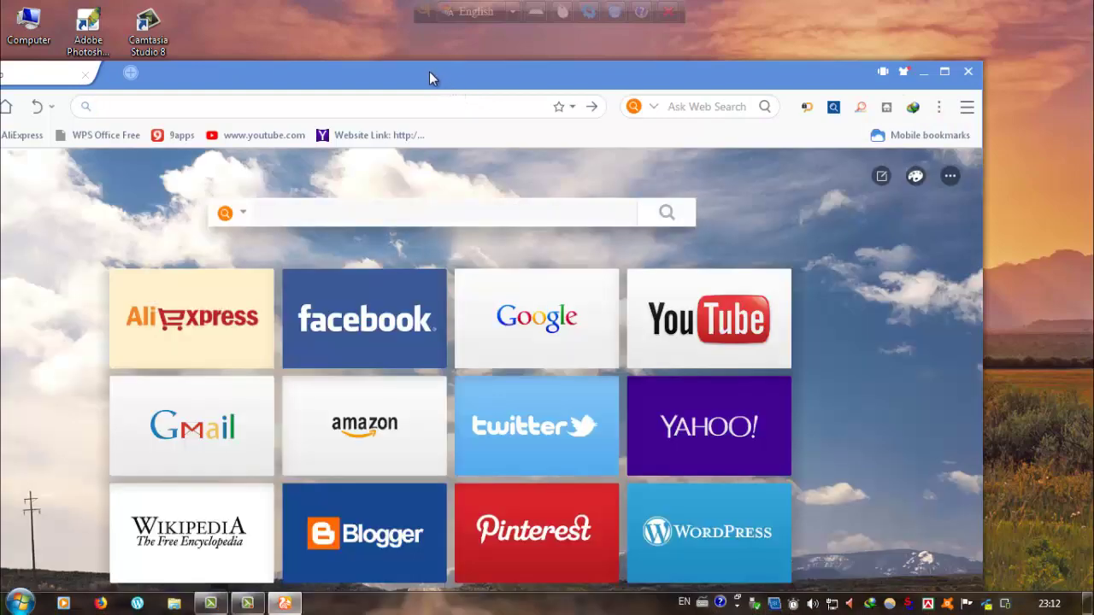
pyautogui.moveTo(430, 73); pyautogui.dragTo(562, 57)
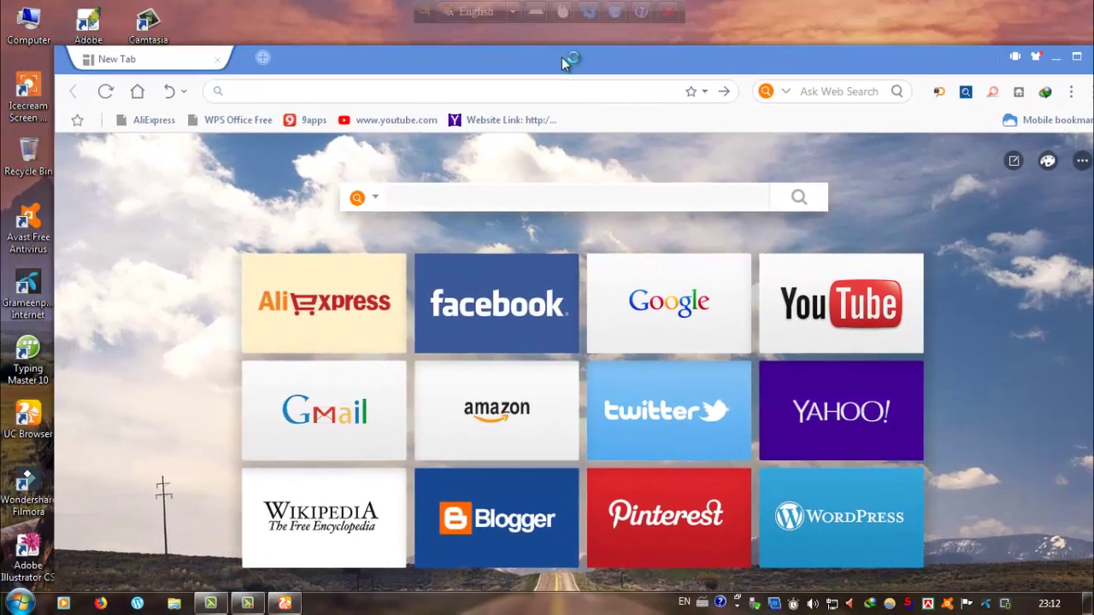
pyautogui.click(346, 93)
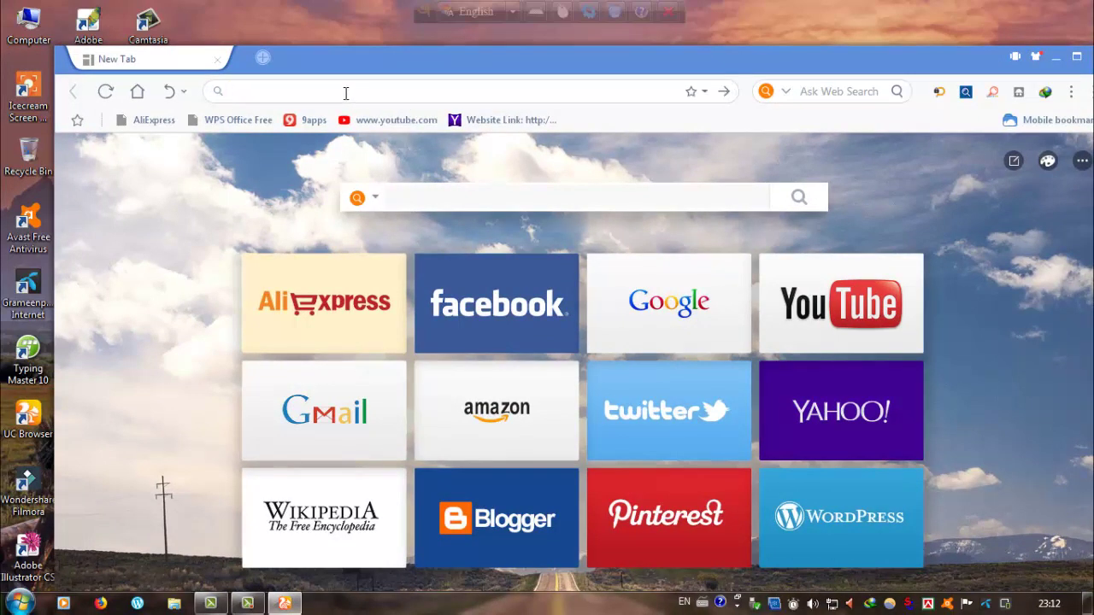
pyautogui.write('ren')
pyautogui.write('der')
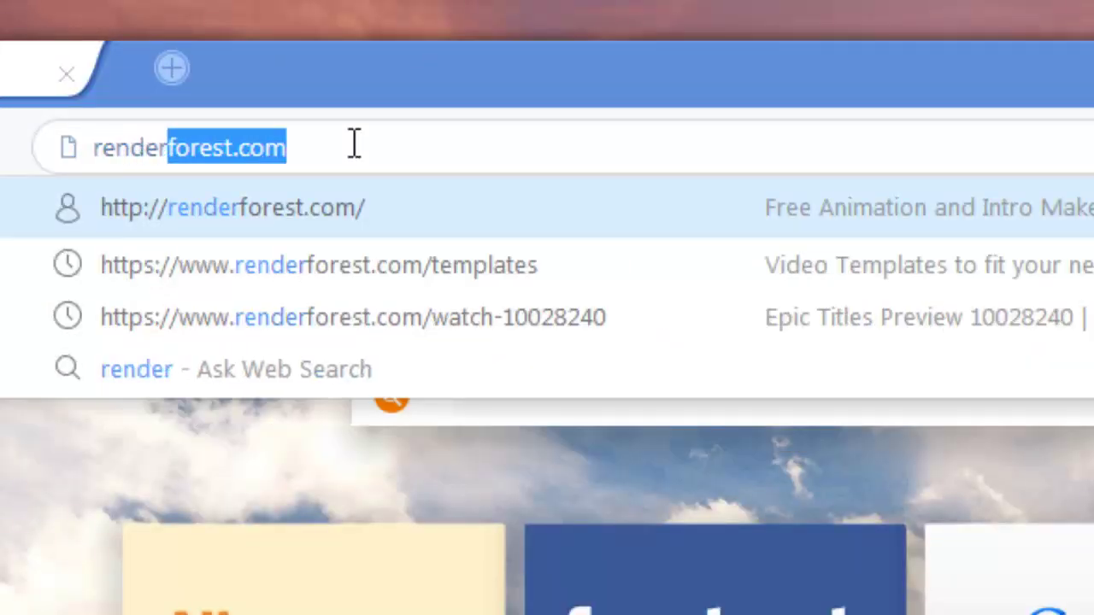
pyautogui.write('fo')
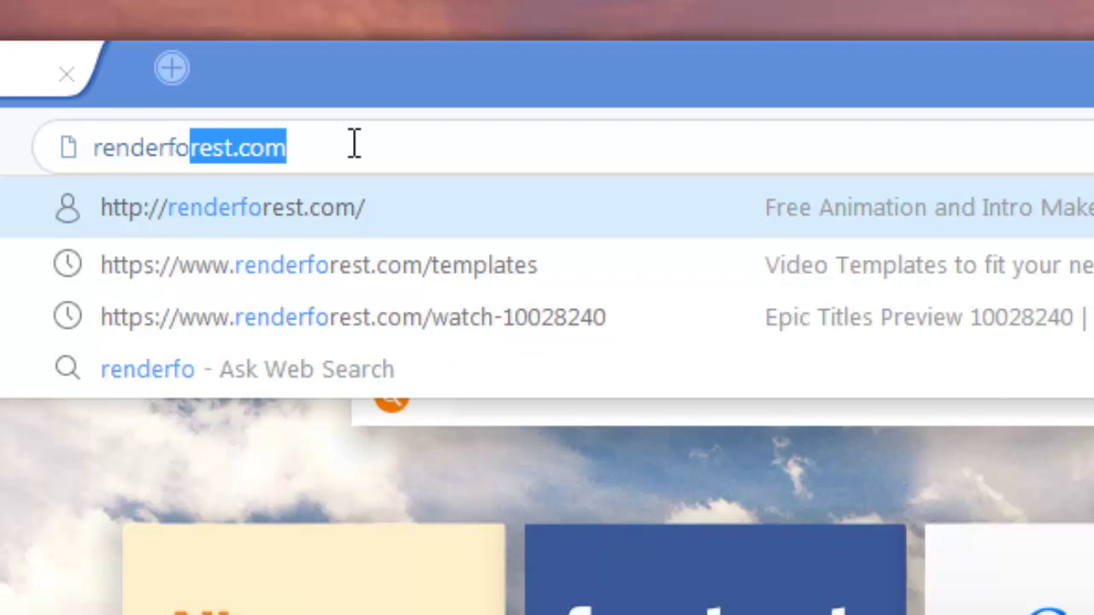
pyautogui.write('re')
pyautogui.write('st')
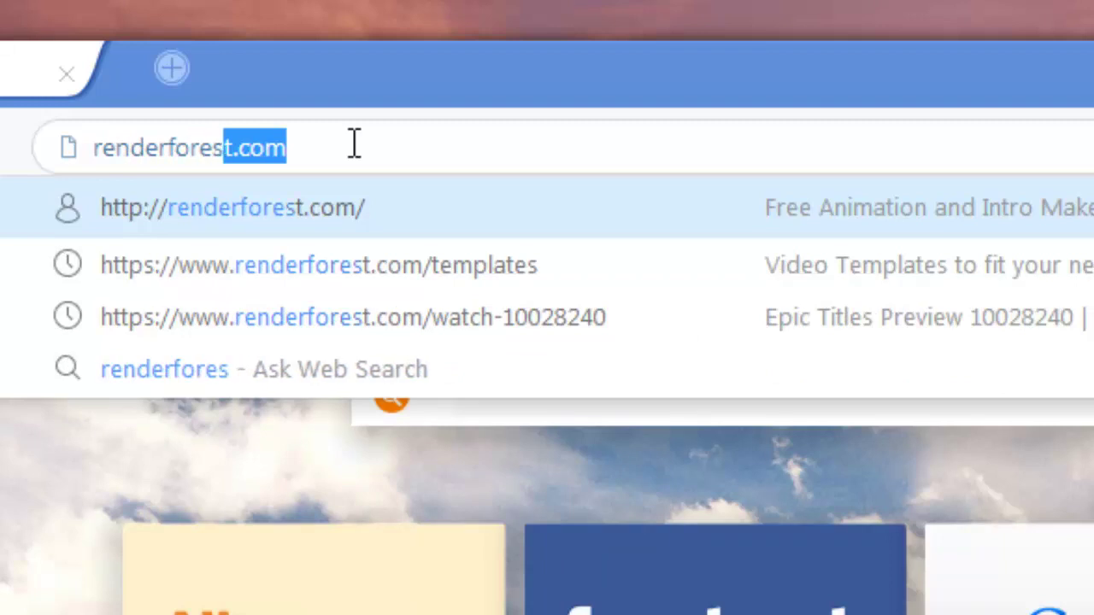
pyautogui.write('.')
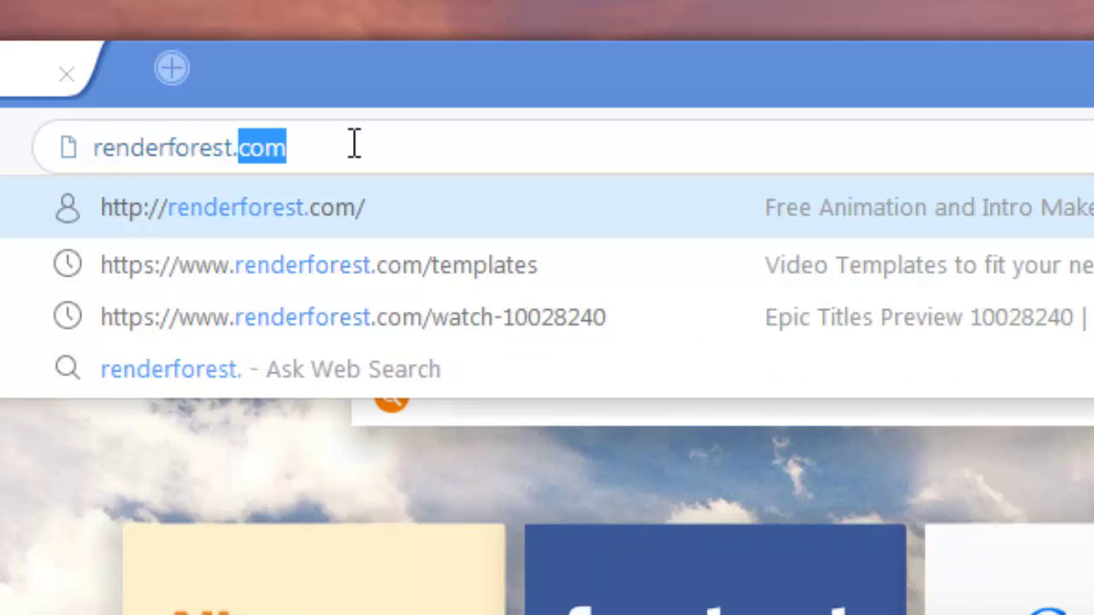
pyautogui.write('com')
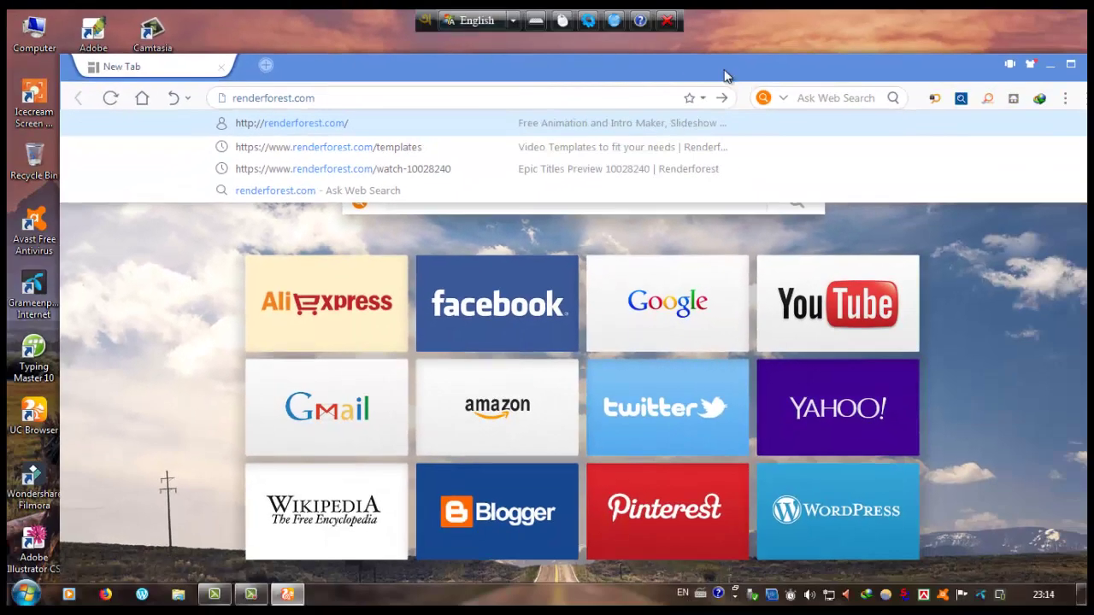
pyautogui.click(722, 99)
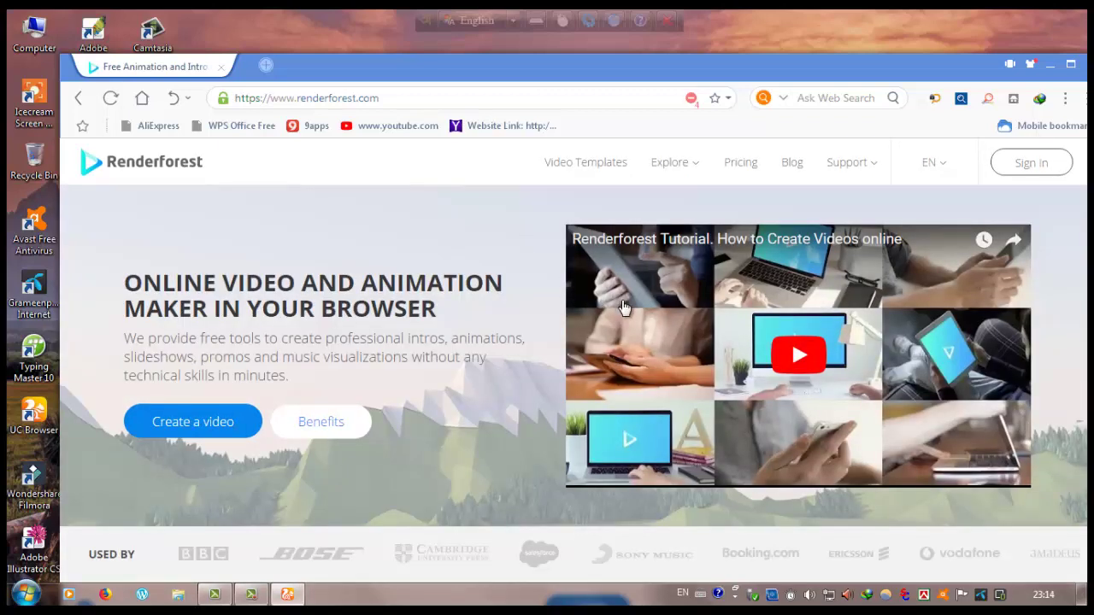
# Step: Look over the Renderforest home page and open its video templates page
pyautogui.scroll(-8, 636, 285)
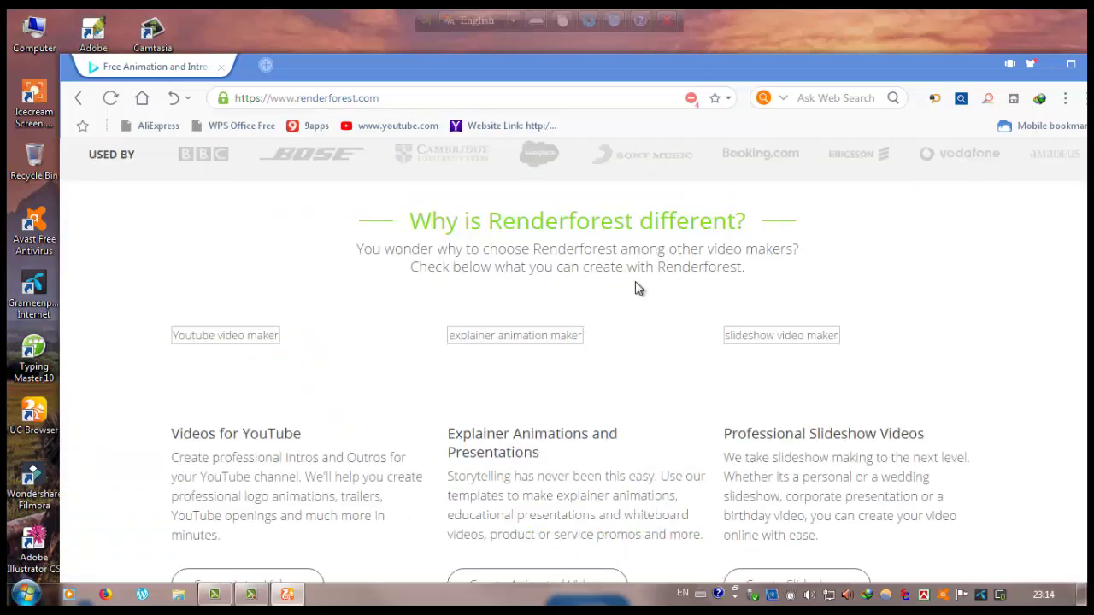
pyautogui.scroll(1, 636, 283)
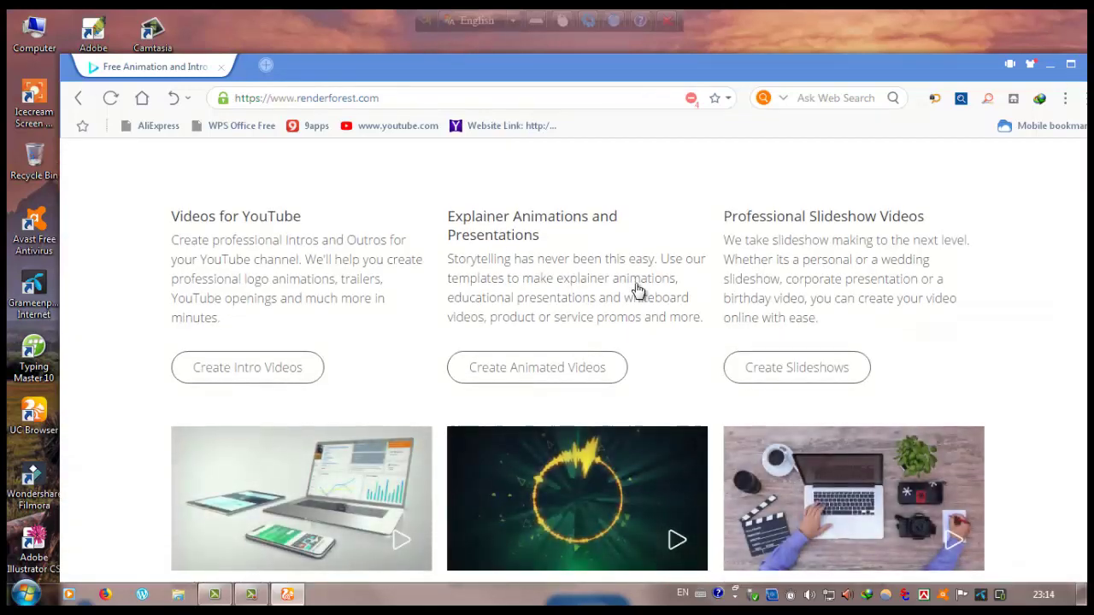
pyautogui.scroll(7, 636, 285)
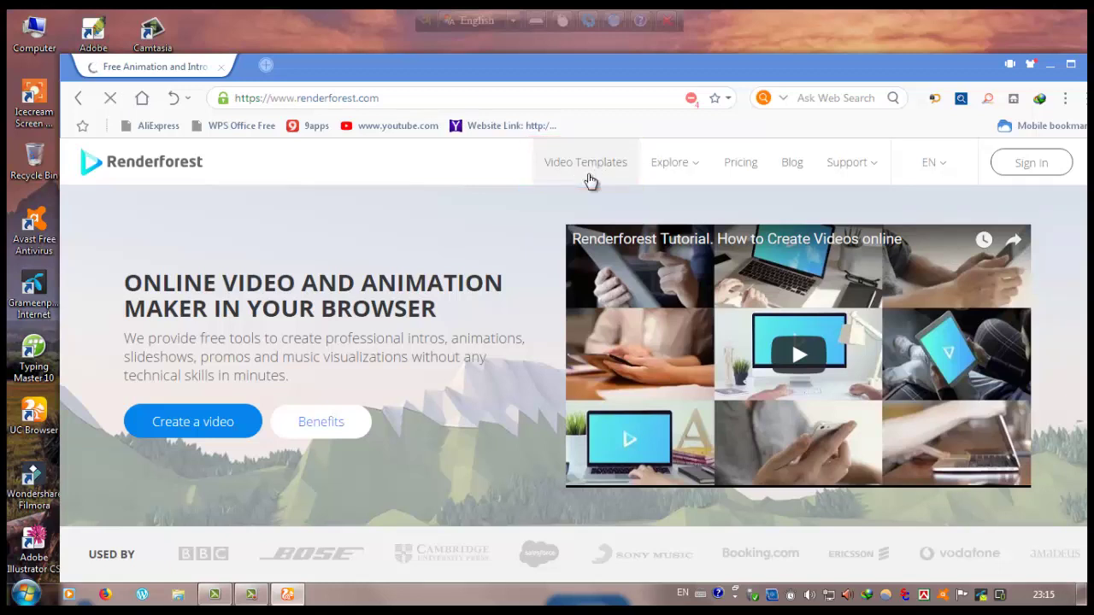
pyautogui.click(547, 177)
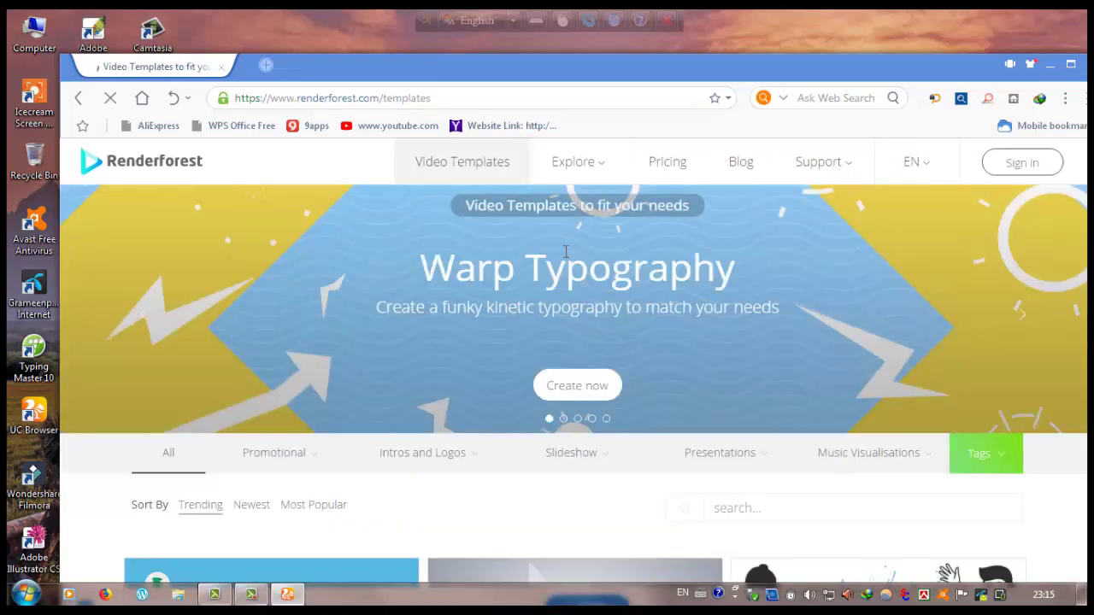
# Step: Examine the trending video templates in the gallery for a suitable logo intro
pyautogui.scroll(-8, 571, 261)
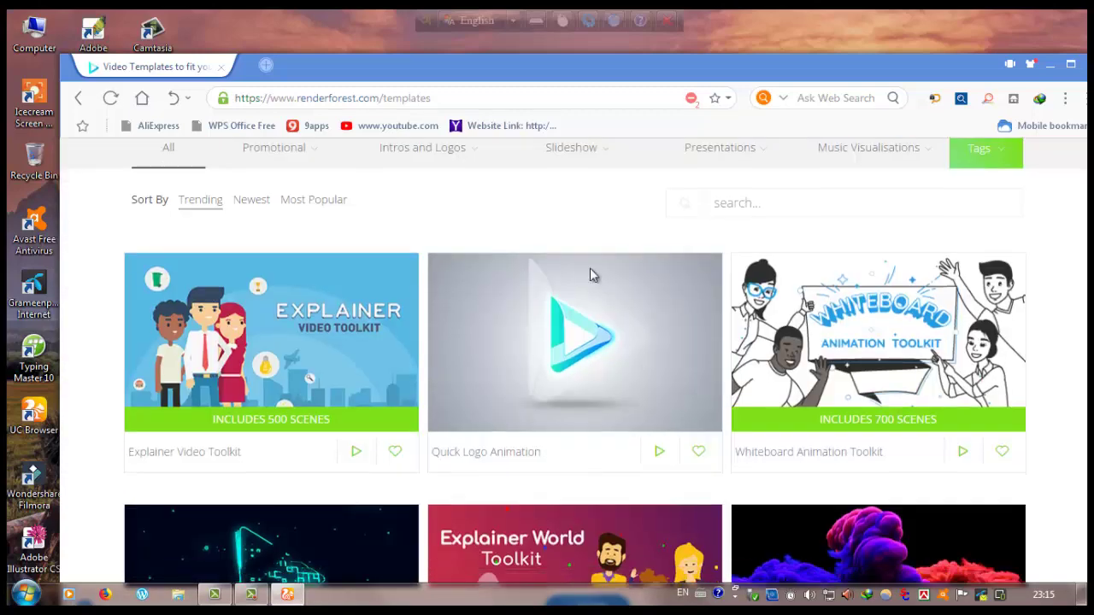
pyautogui.scroll(4, 590, 273)
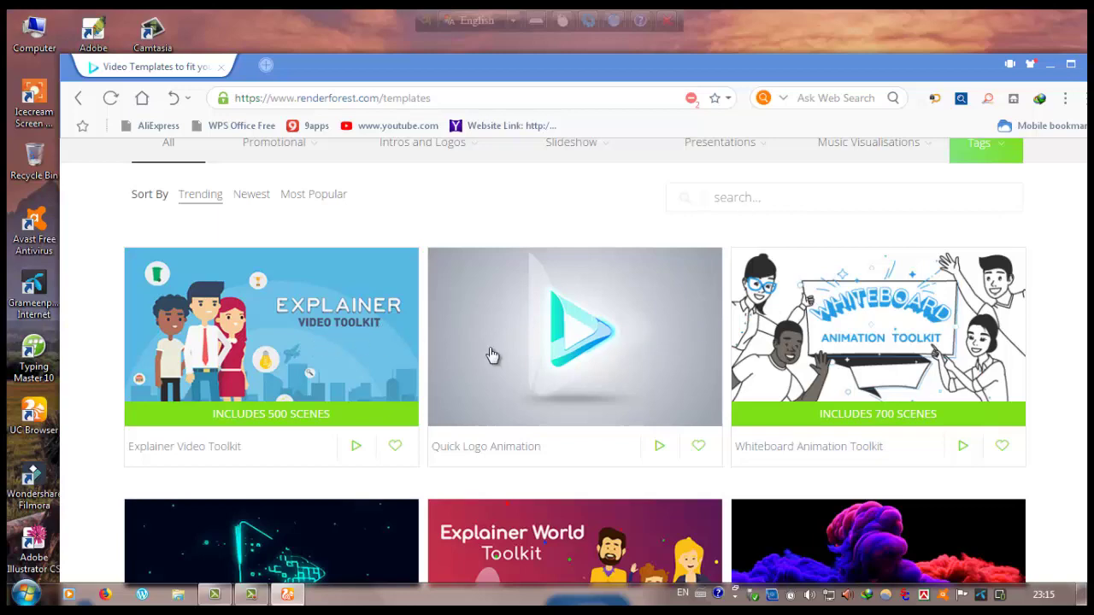
pyautogui.scroll(-5, 593, 342)
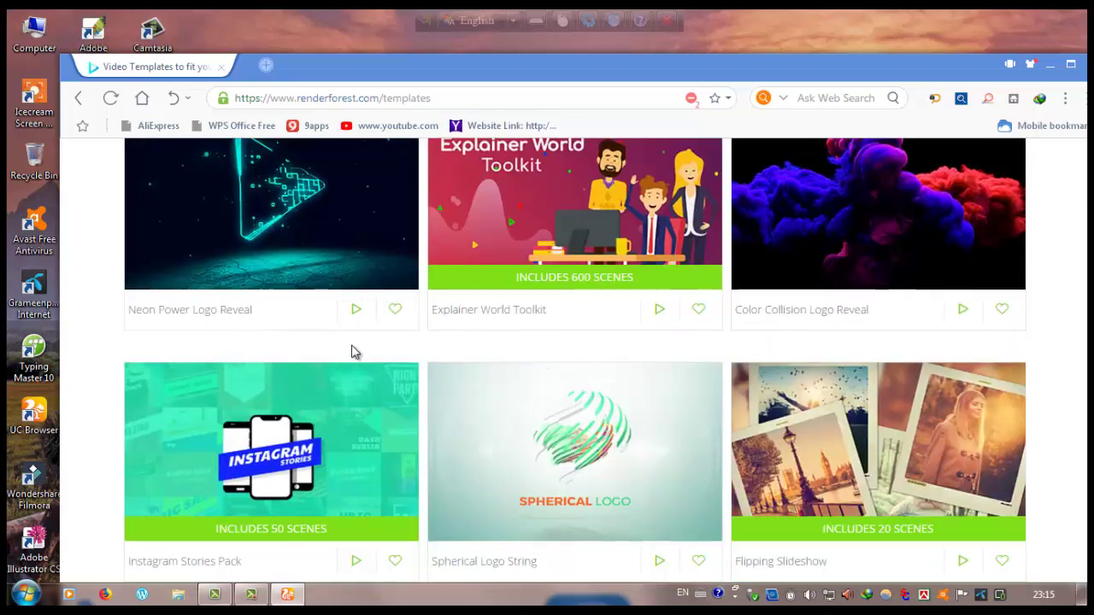
pyautogui.scroll(-3, 835, 361)
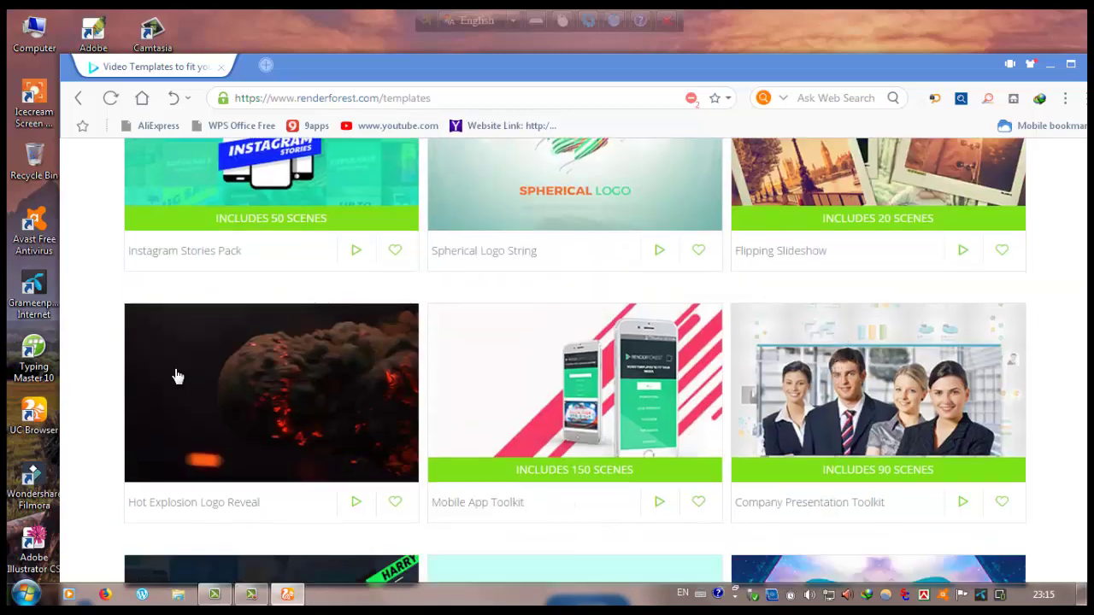
pyautogui.scroll(-3, 450, 354)
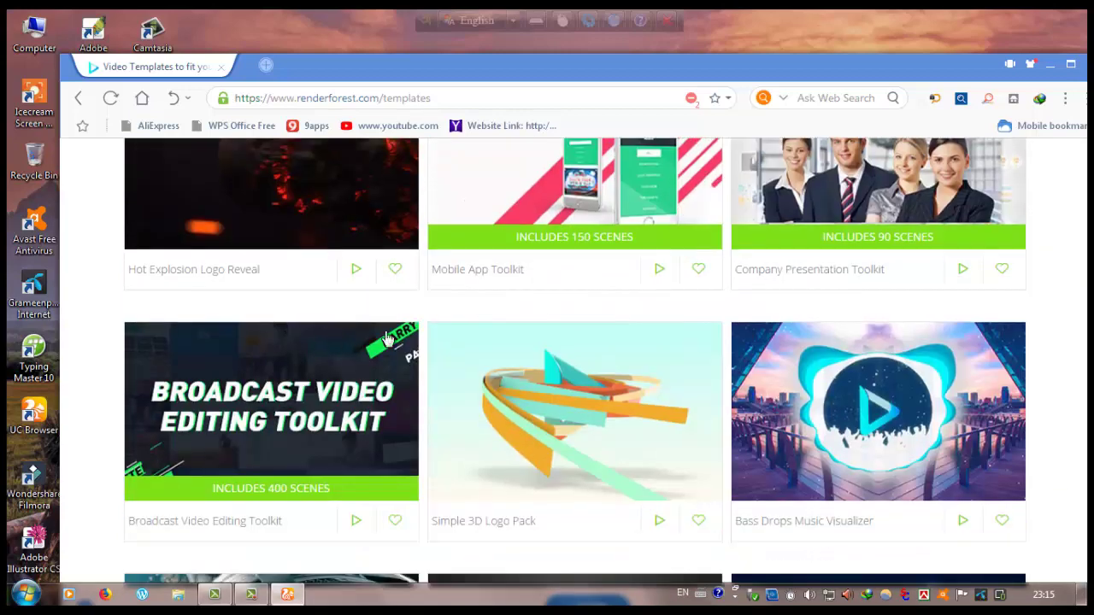
pyautogui.scroll(-10, 529, 359)
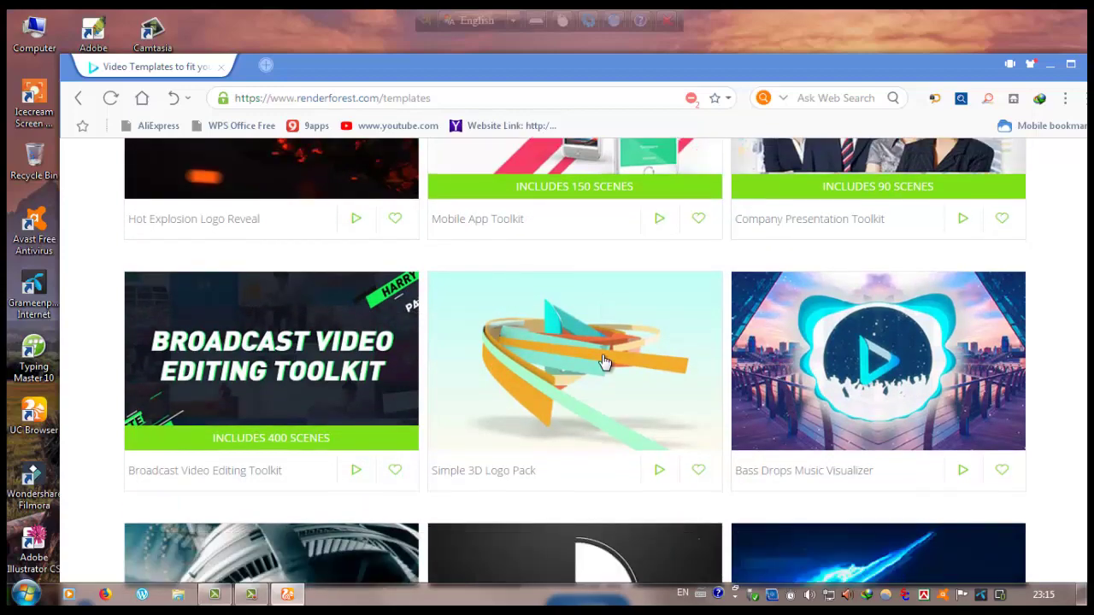
pyautogui.scroll(-13, 602, 370)
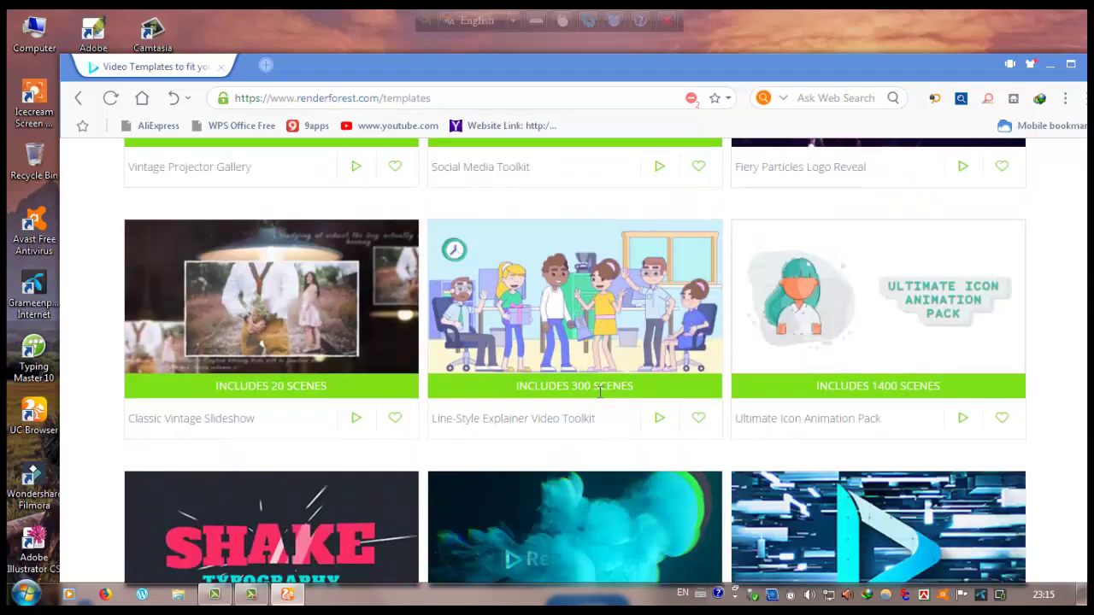
# Step: Play the preview video of the Color Collision Logo Reveal template and pause it
pyautogui.scroll(15, 586, 404)
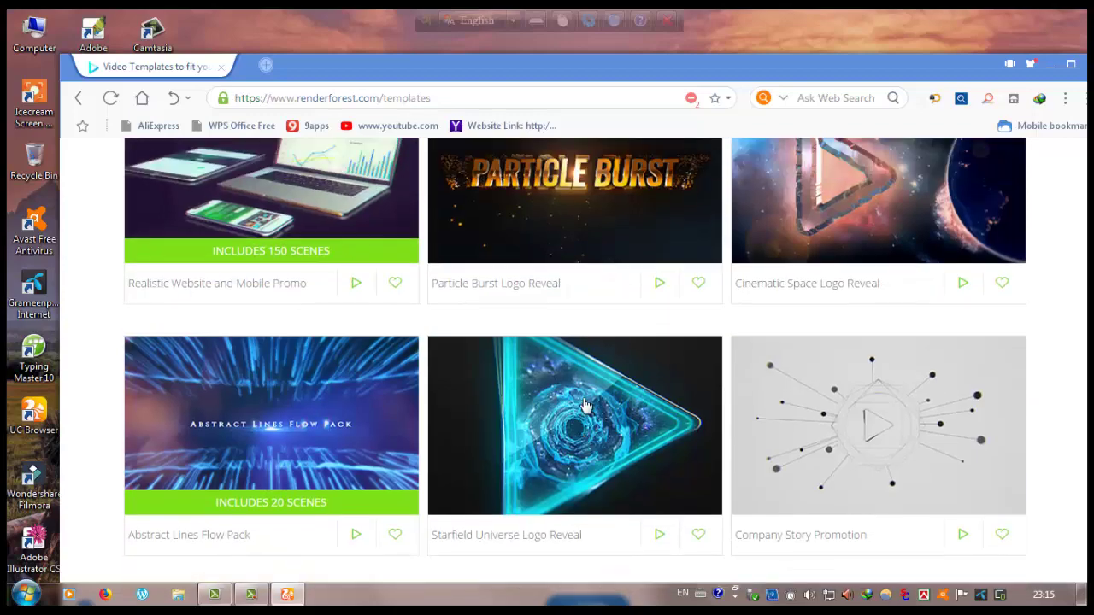
pyautogui.scroll(15, 586, 404)
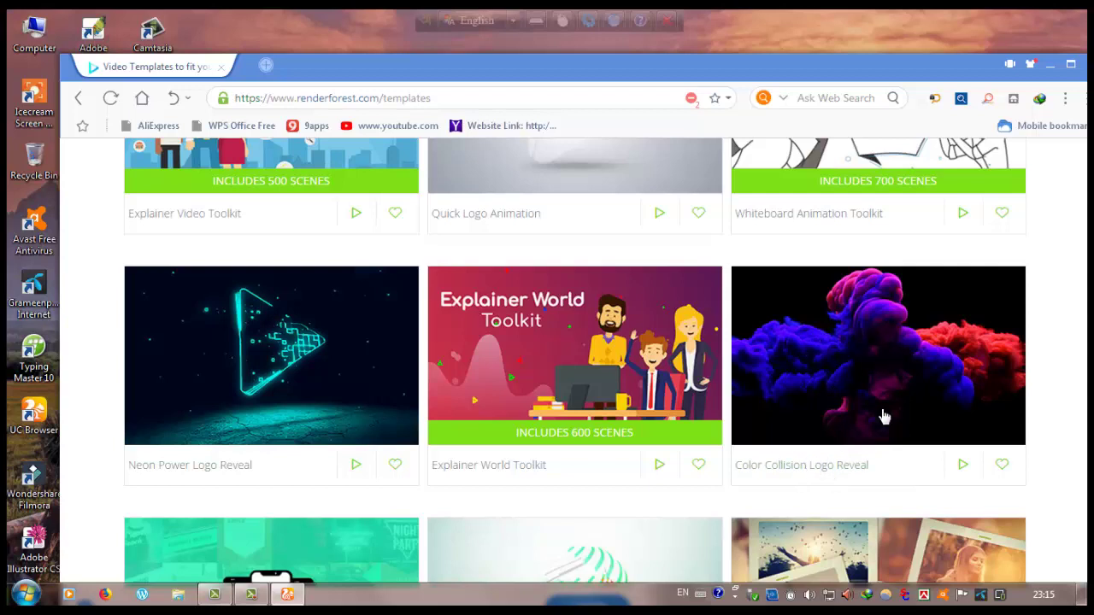
pyautogui.click(963, 466)
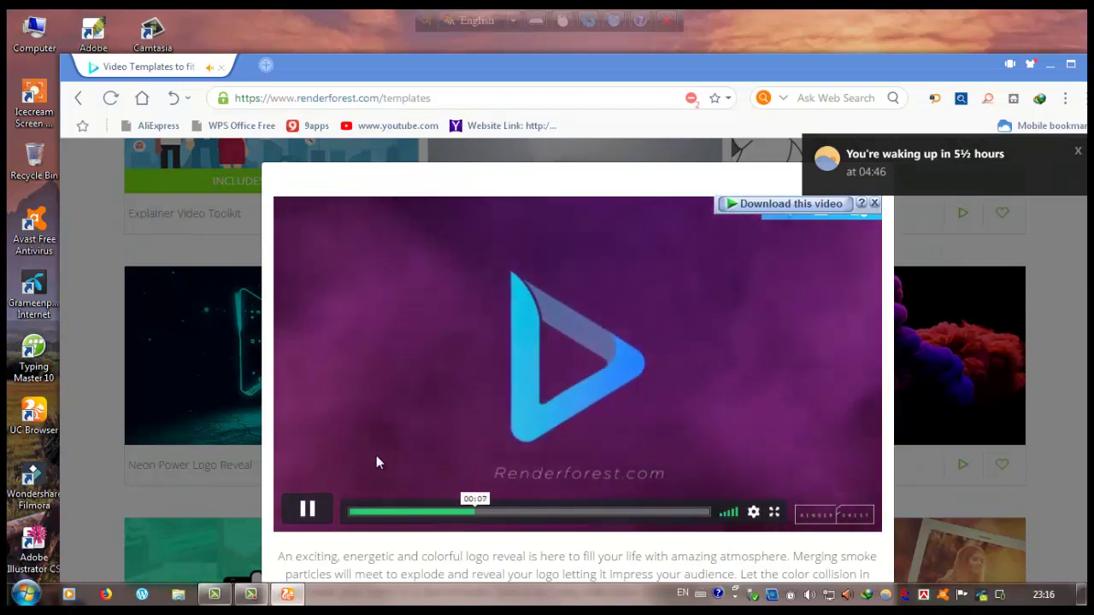
pyautogui.click(307, 510)
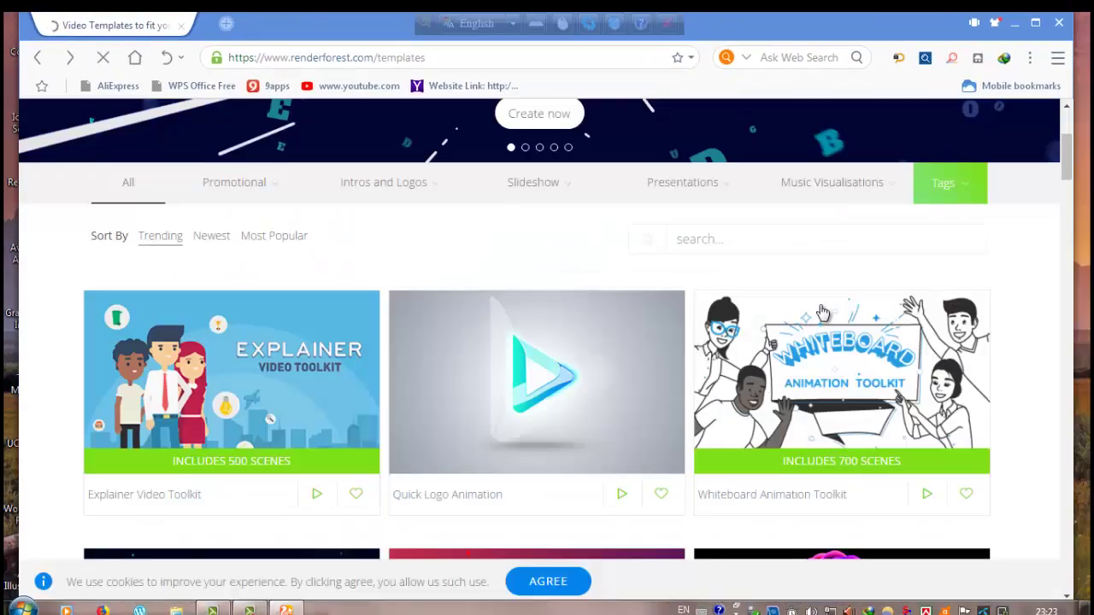
# Step: Open the Color Collision Logo Reveal template's page and start creating a video from it
pyautogui.scroll(-5, 825, 314)
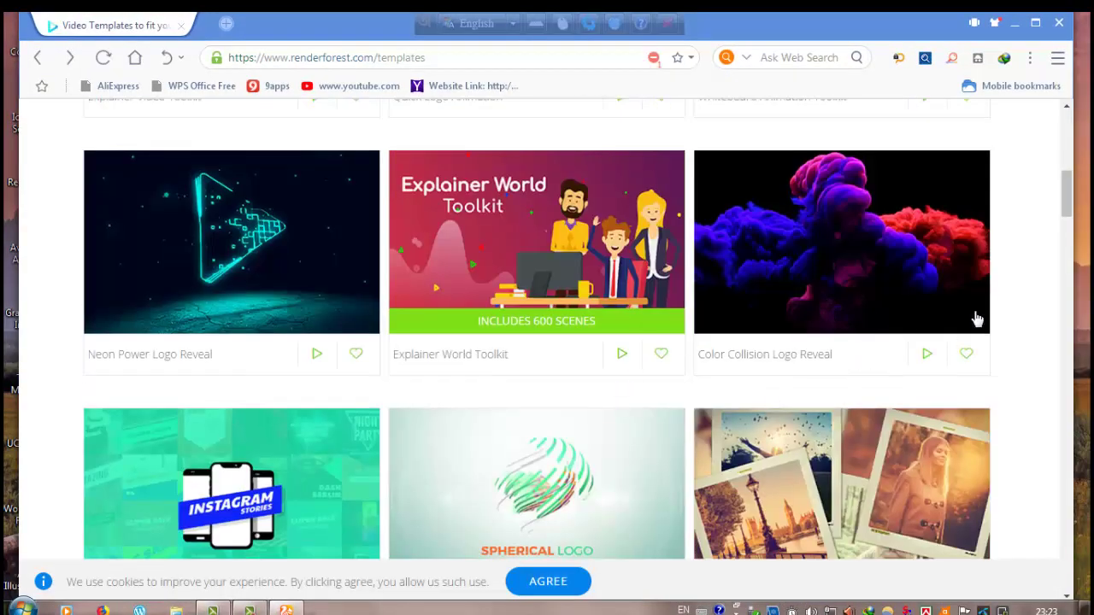
pyautogui.click(793, 368)
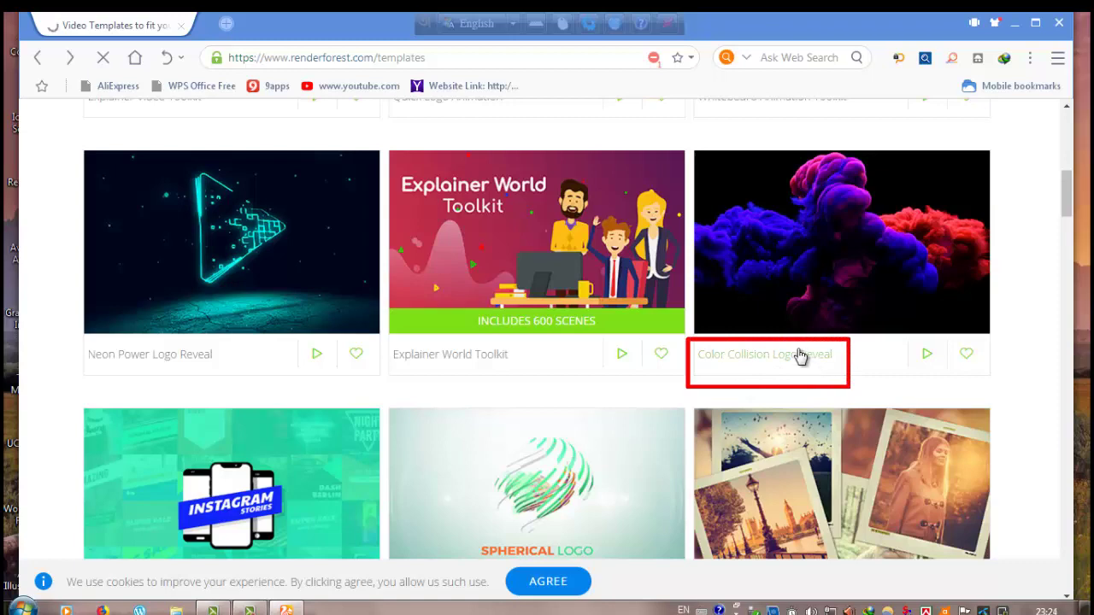
pyautogui.click(728, 373)
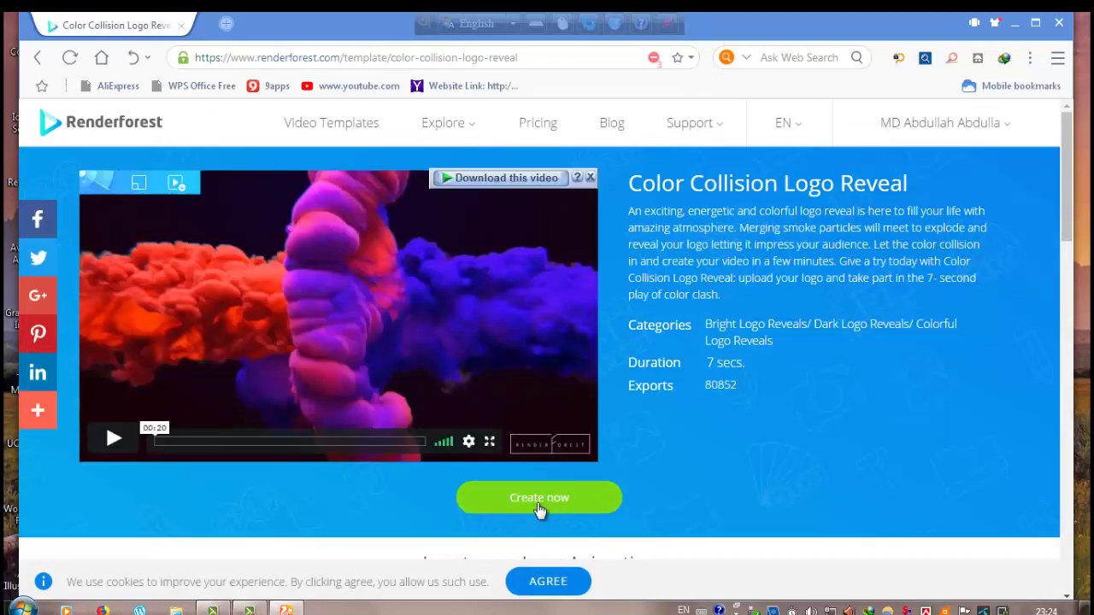
pyautogui.click(537, 504)
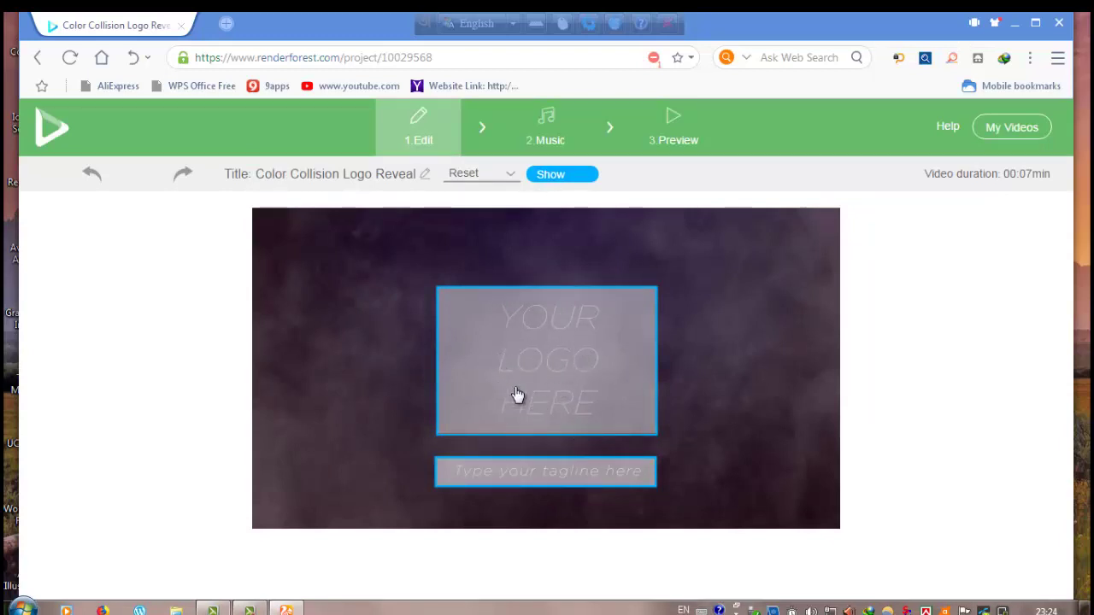
# Step: Fill the logo placeholder with Capture.PNG from the pictures folder on Local Disk (F:) and confirm the image crop
pyautogui.click(557, 367)
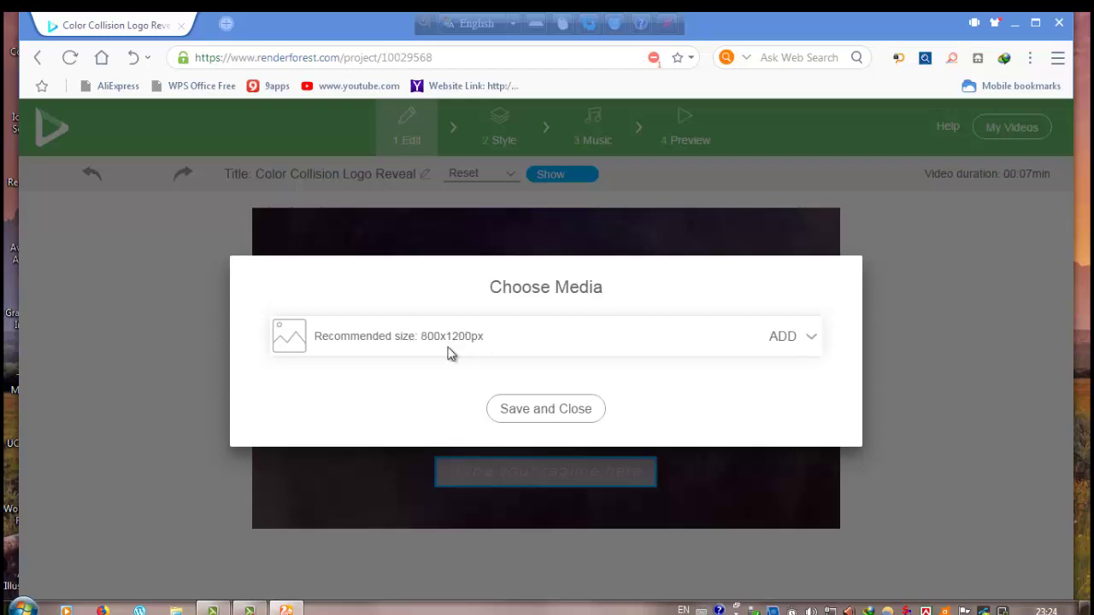
pyautogui.click(792, 344)
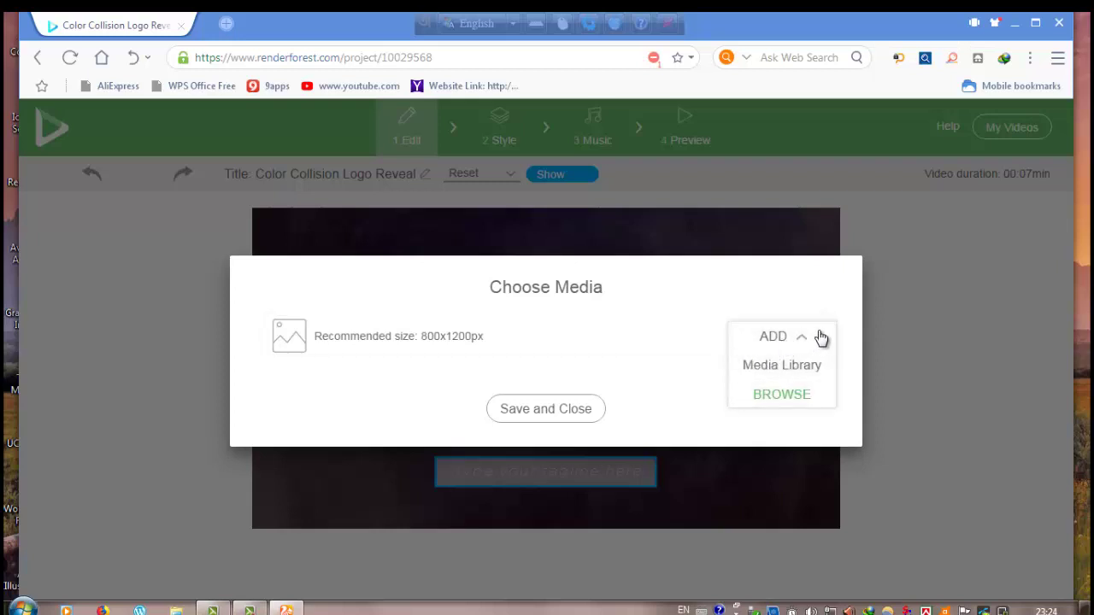
pyautogui.click(769, 397)
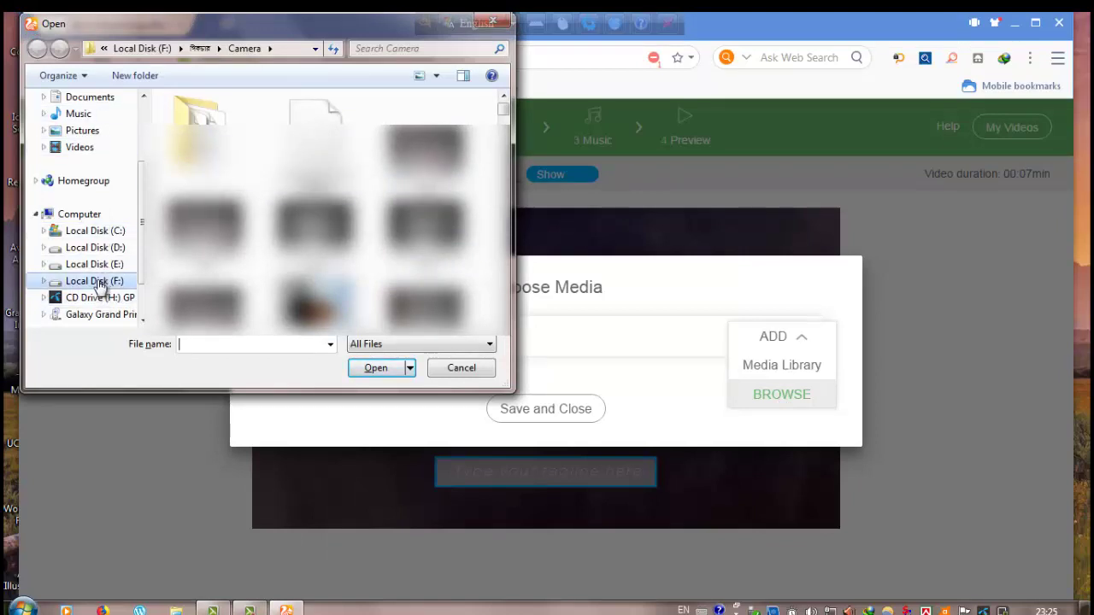
pyautogui.click(97, 281)
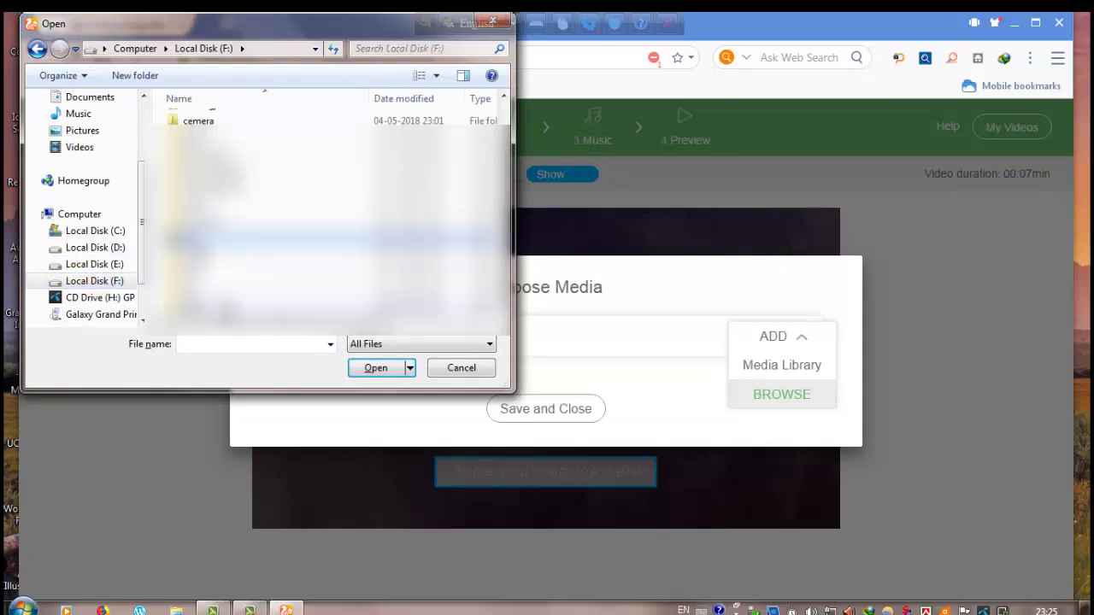
pyautogui.doubleClick(229, 295)
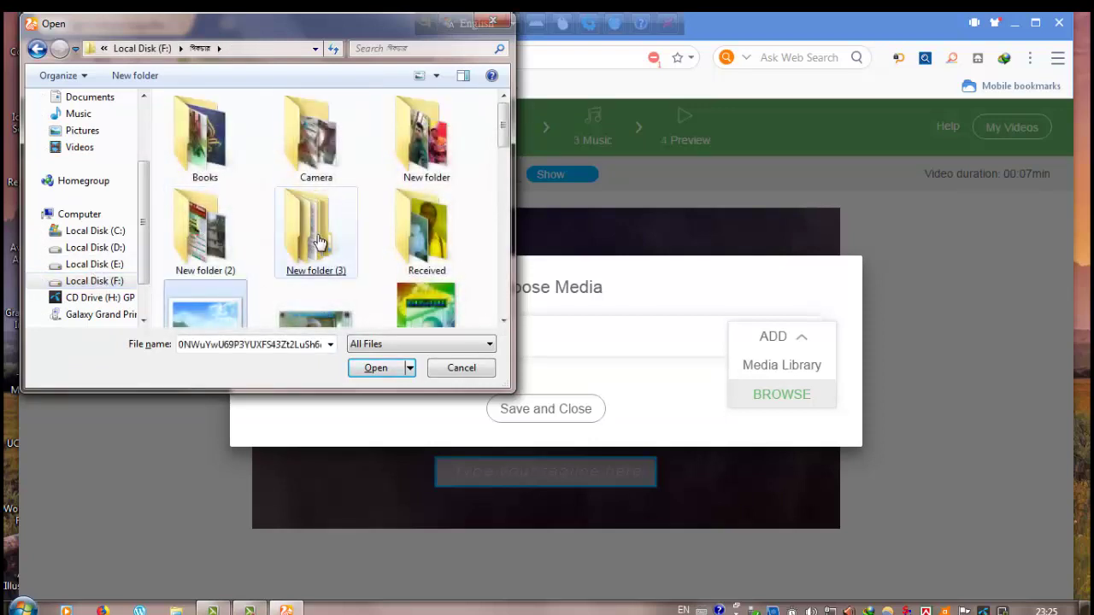
pyautogui.scroll(-1, 317, 224)
pyautogui.scroll(-1, 326, 222)
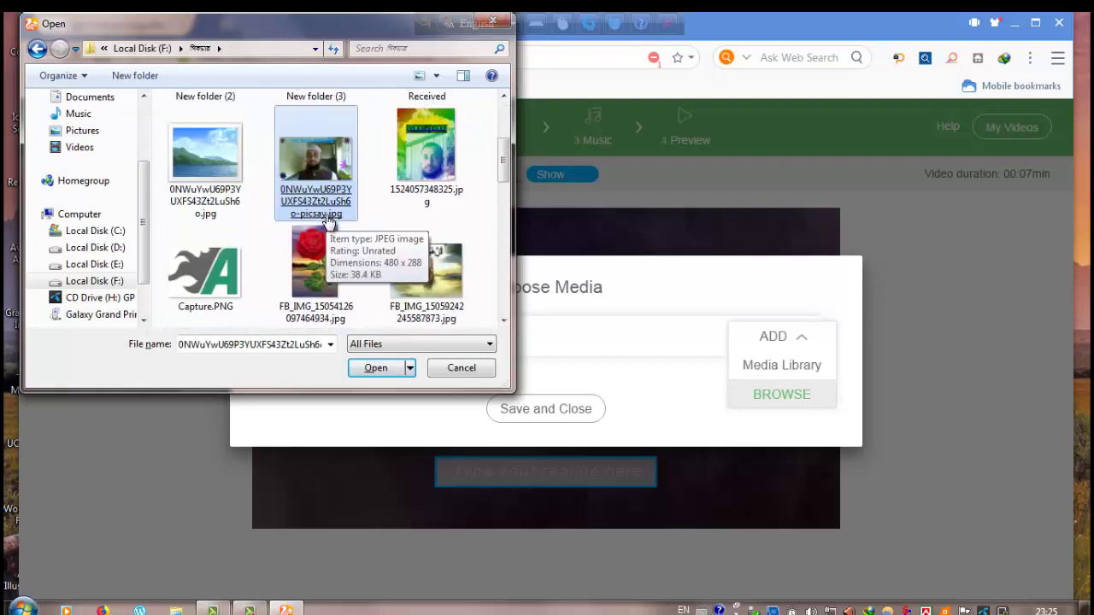
pyautogui.click(227, 281)
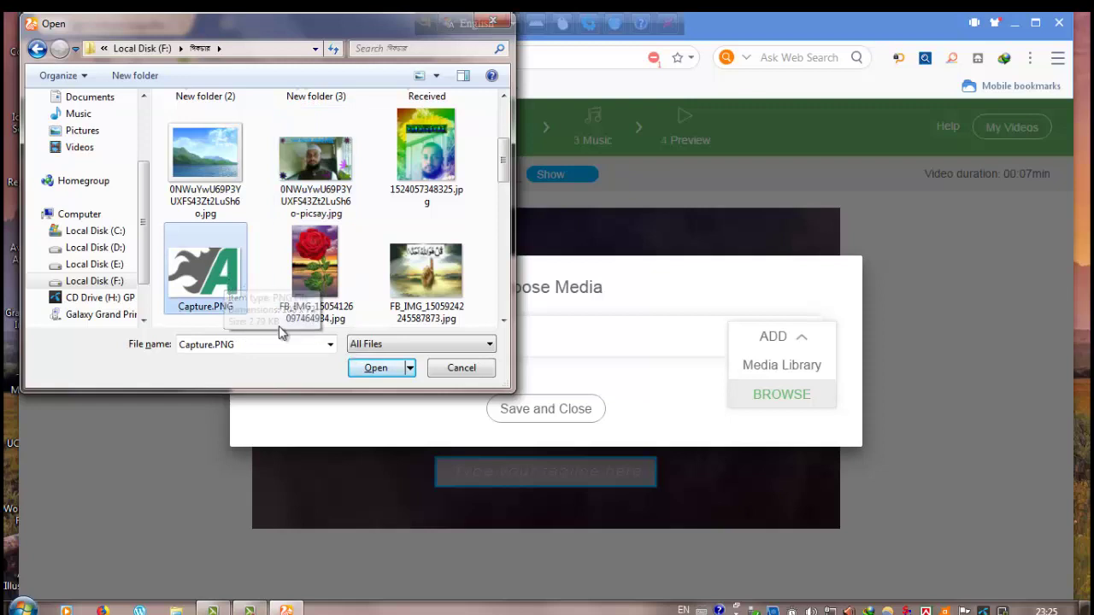
pyautogui.click(380, 369)
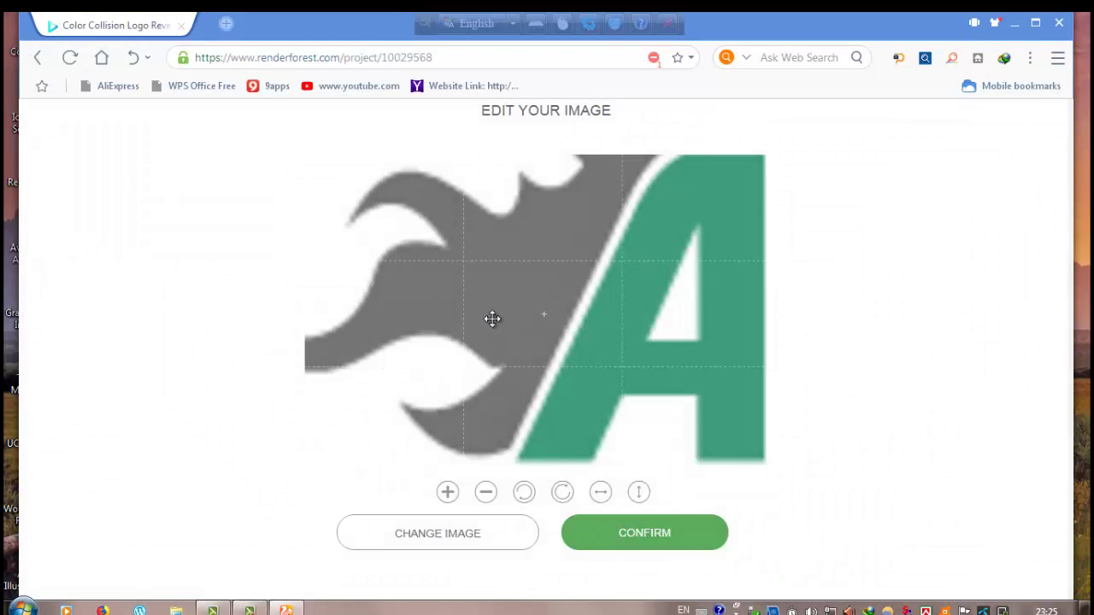
pyautogui.moveTo(535, 270)
pyautogui.mouseDown()
pyautogui.moveTo(454, 344)
pyautogui.moveTo(493, 262)
pyautogui.moveTo(524, 267)
pyautogui.mouseUp()
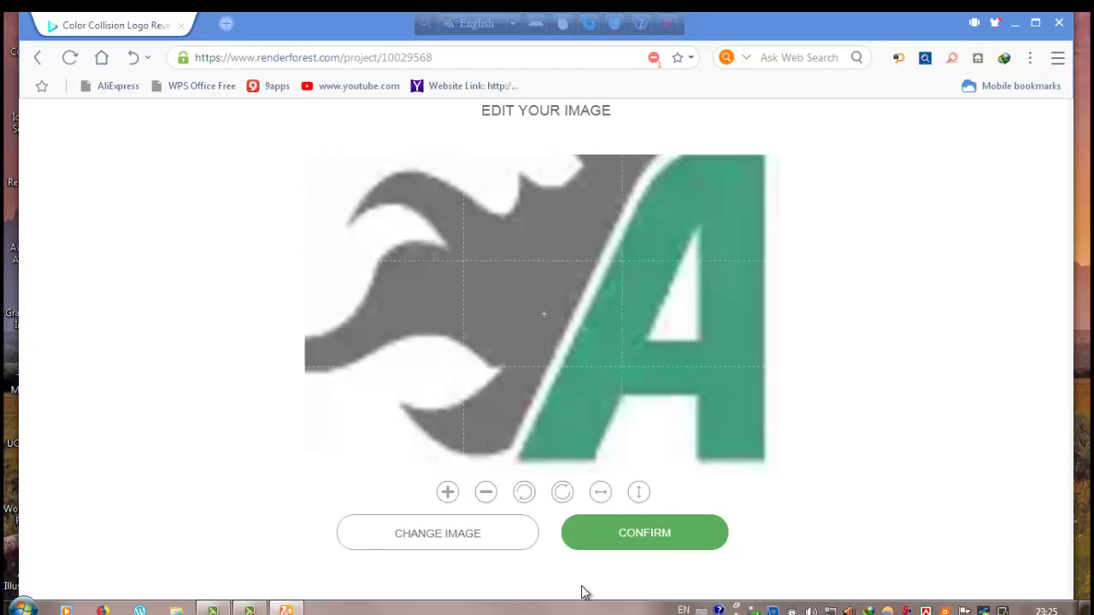
pyautogui.click(643, 534)
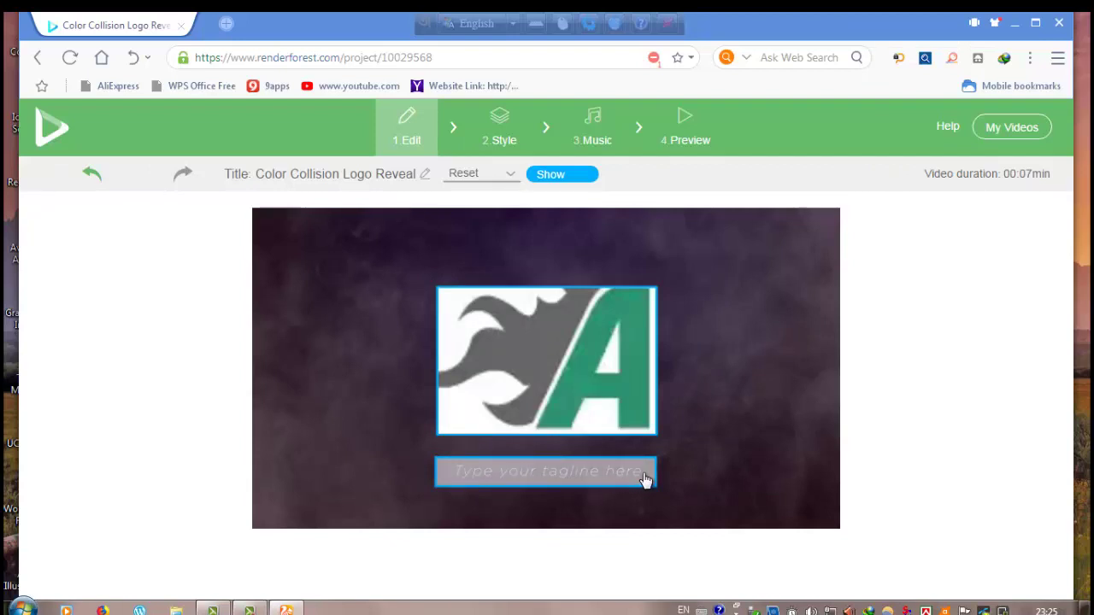
# Step: Set the tagline below the logo to "asbd24" and save it
pyautogui.click(564, 472)
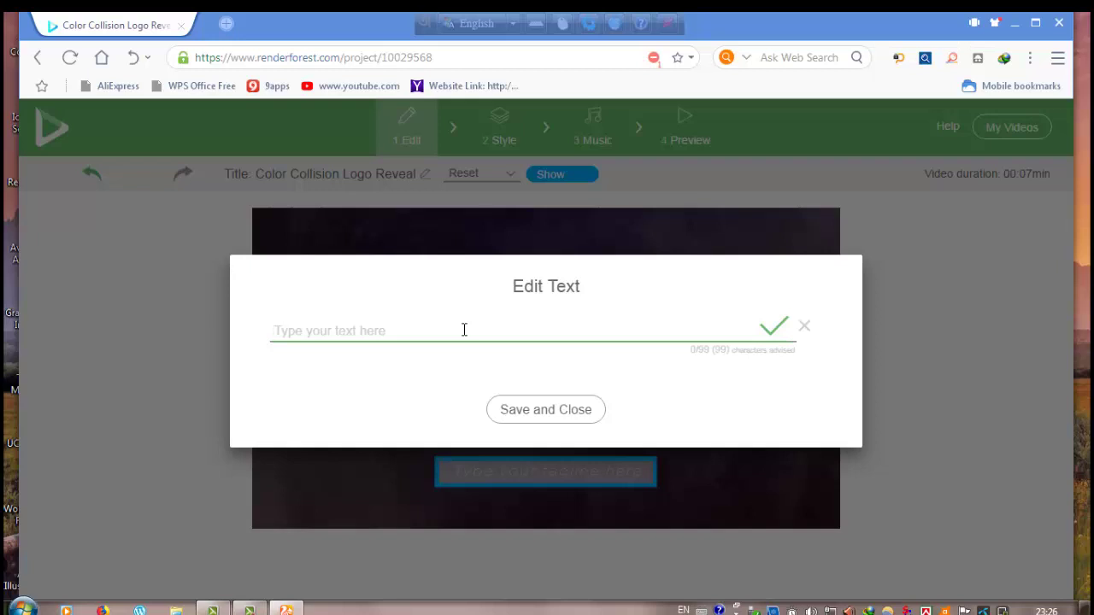
pyautogui.write('asbd24')
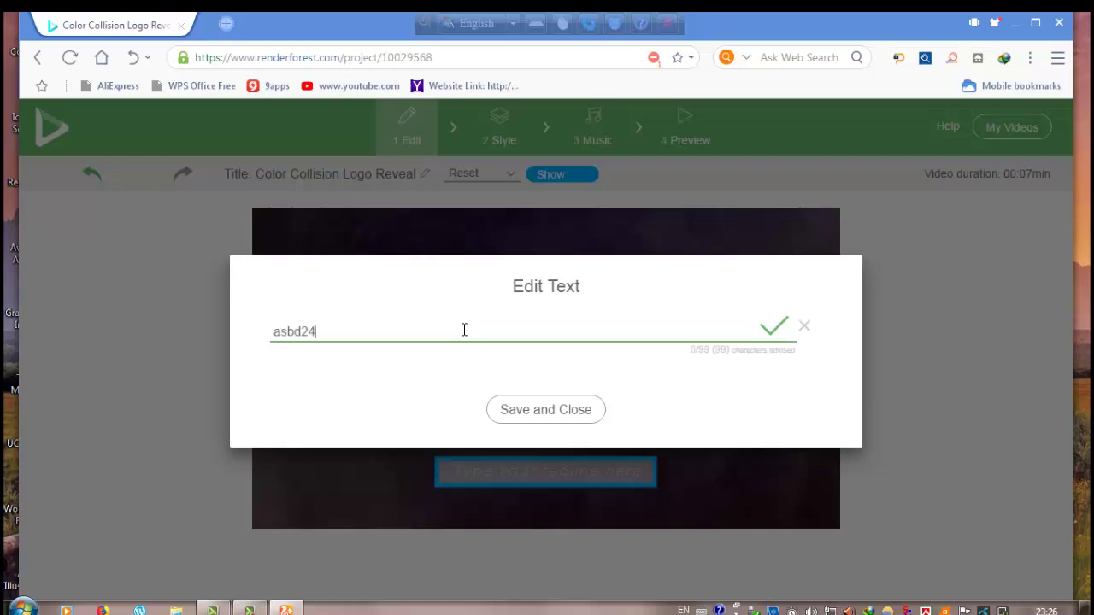
pyautogui.click(570, 416)
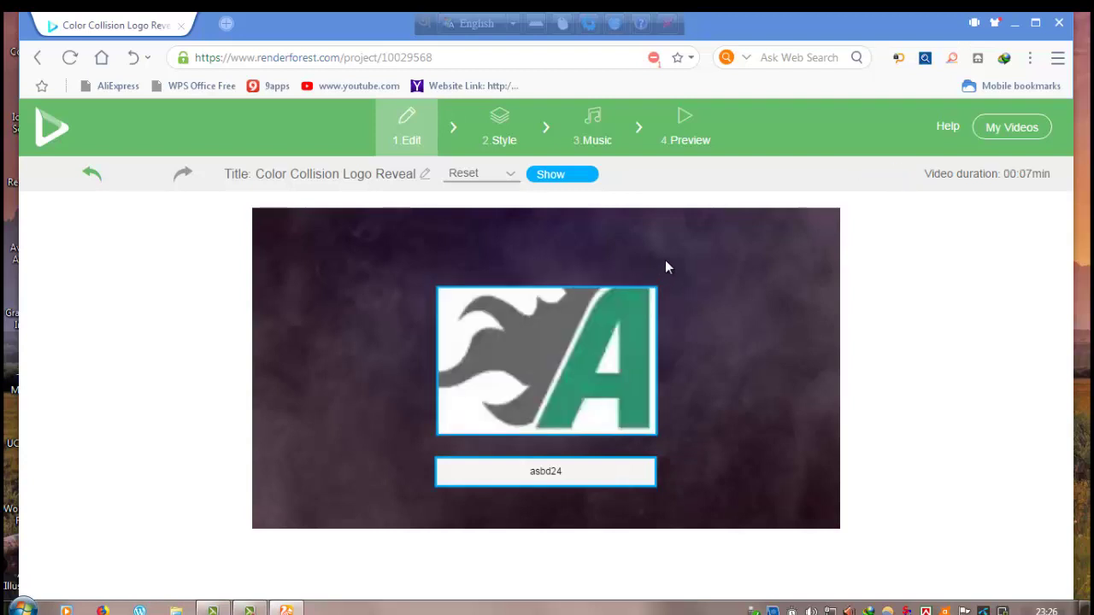
# Step: Render a free preview of the project and play the resulting video
pyautogui.click(698, 150)
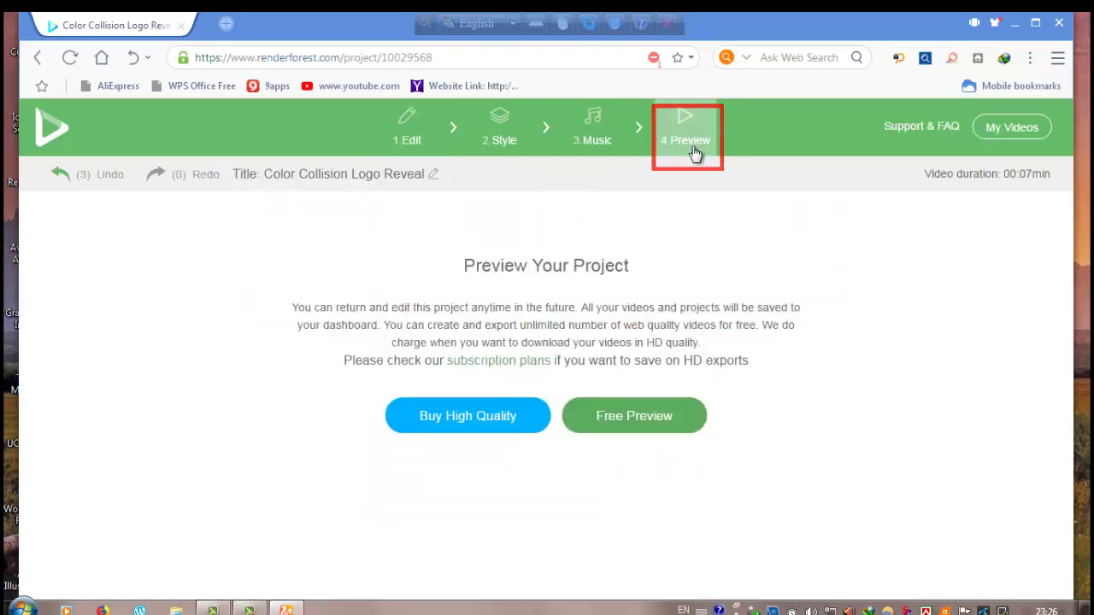
pyautogui.click(624, 414)
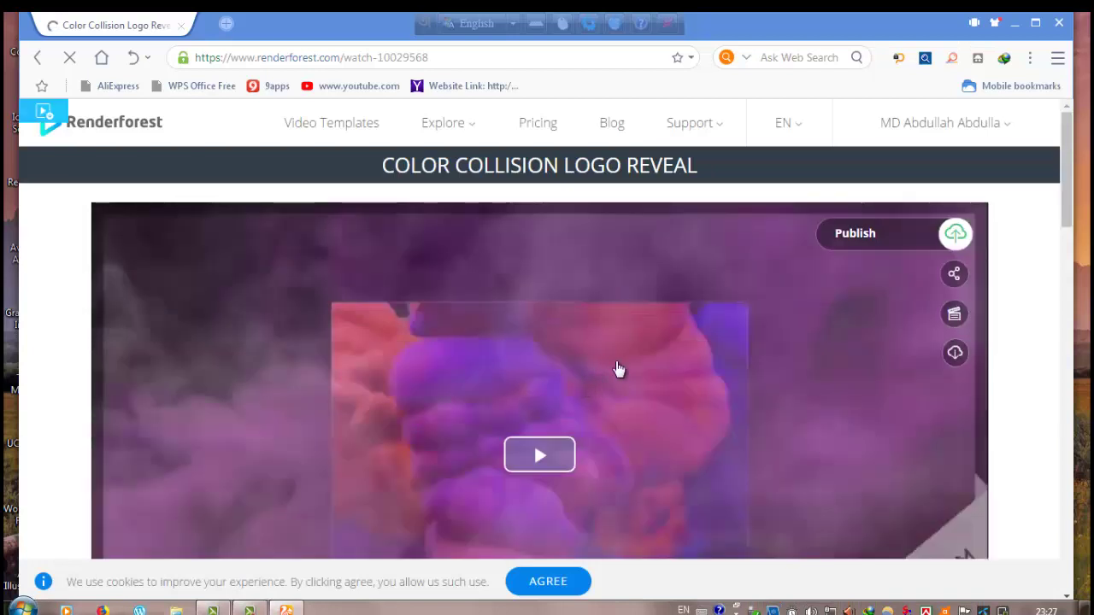
pyautogui.scroll(-6, 622, 369)
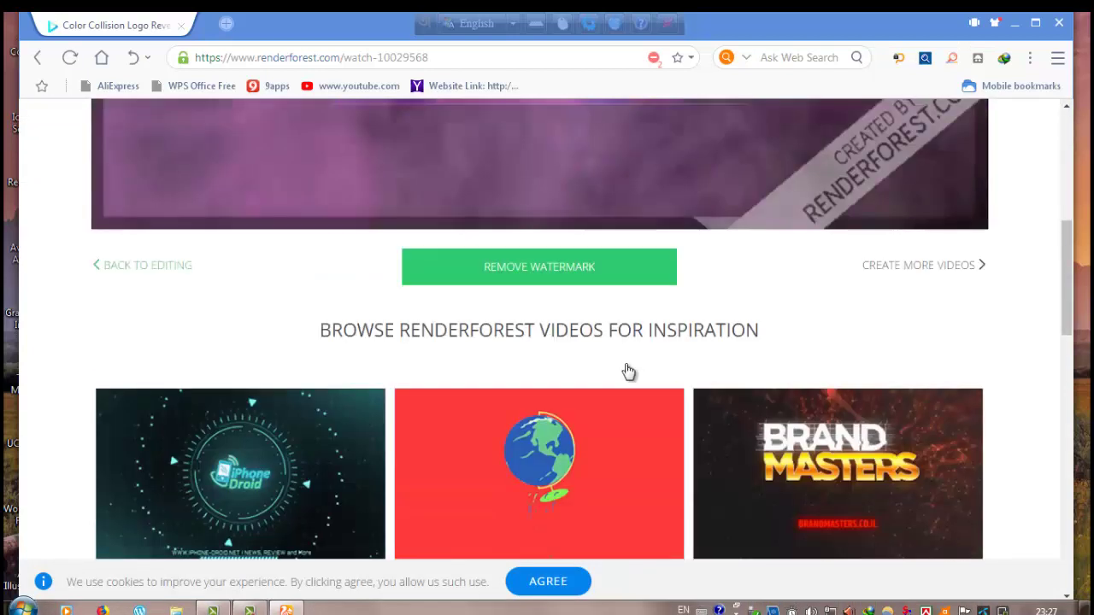
pyautogui.scroll(5, 628, 370)
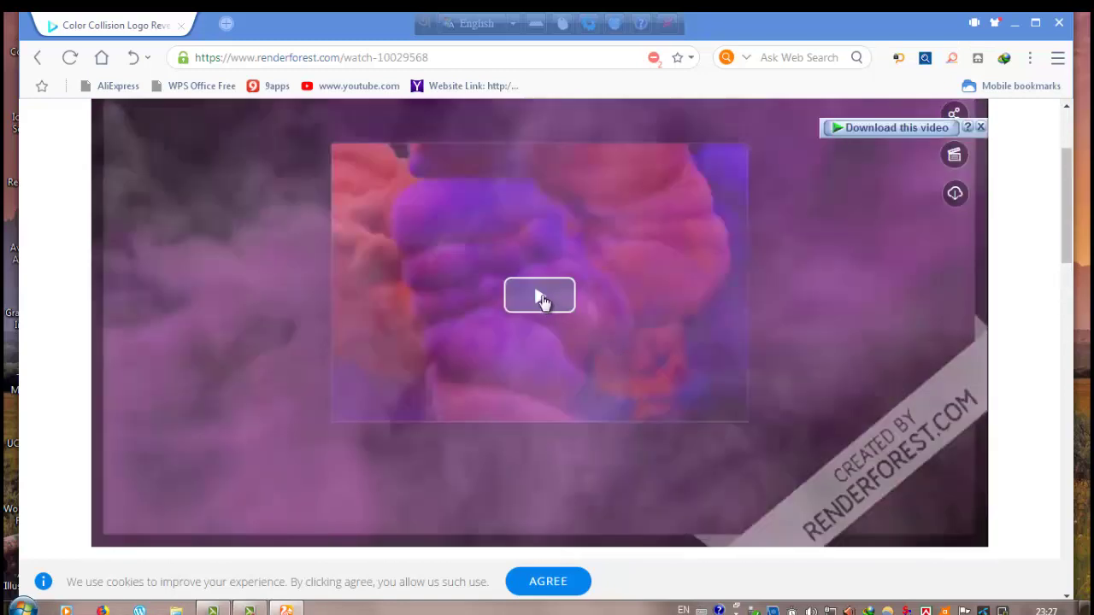
pyautogui.click(540, 297)
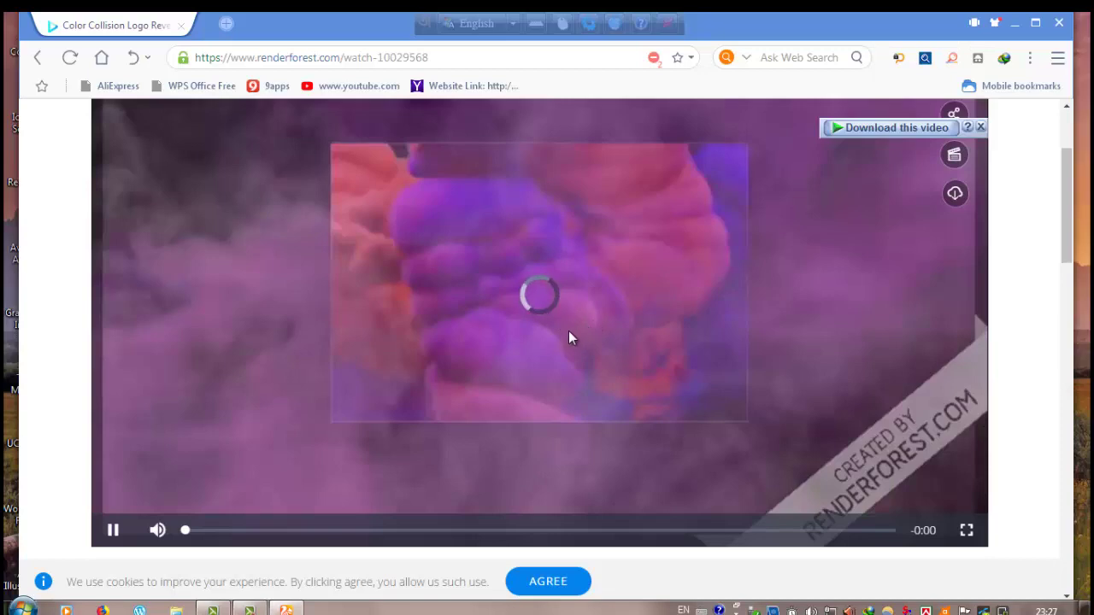
# Step: Download the rendered logo reveal video with the download manager, keeping the Video category and the suggested save location
pyautogui.scroll(-2, 579, 316)
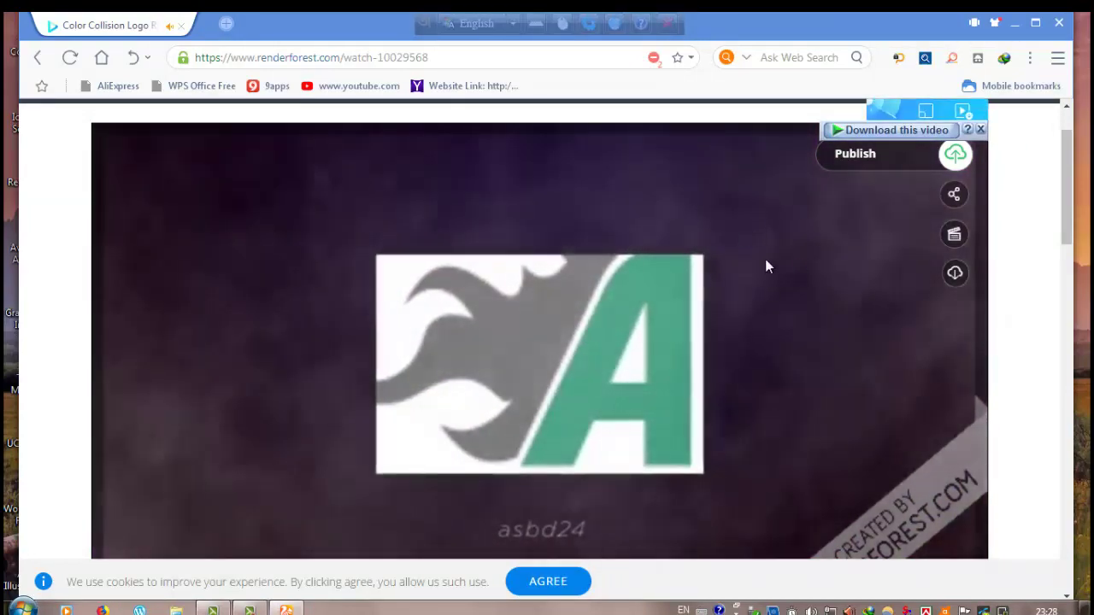
pyautogui.click(865, 128)
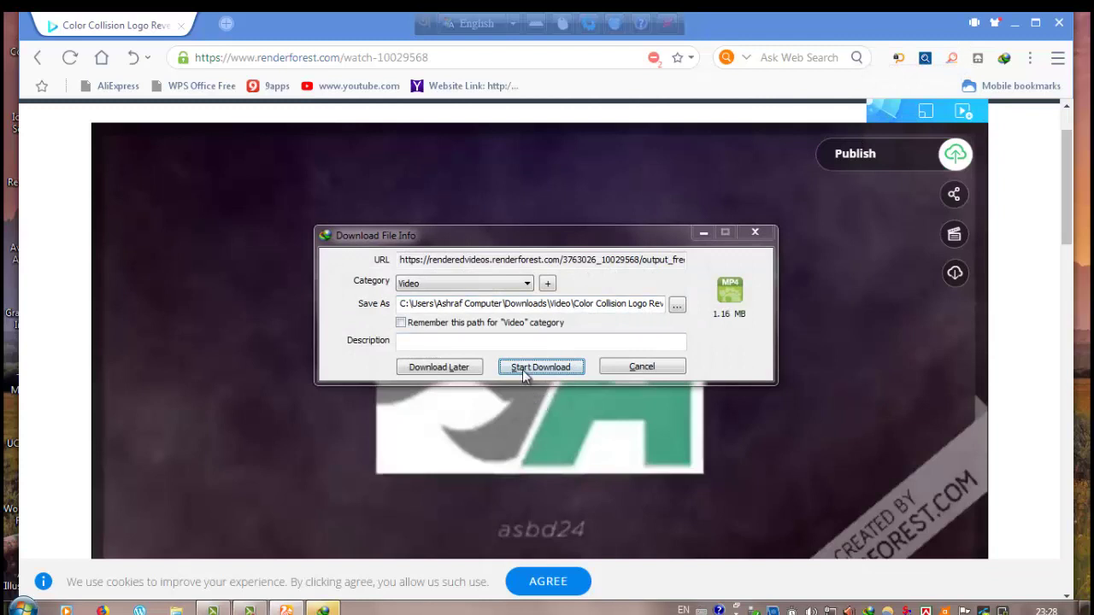
pyautogui.click(530, 369)
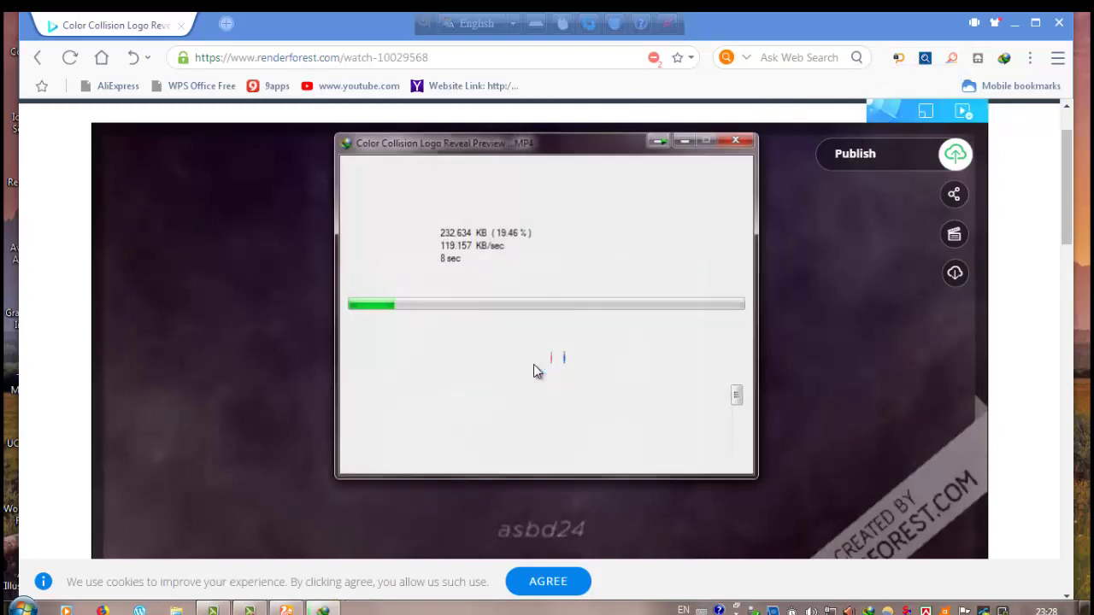